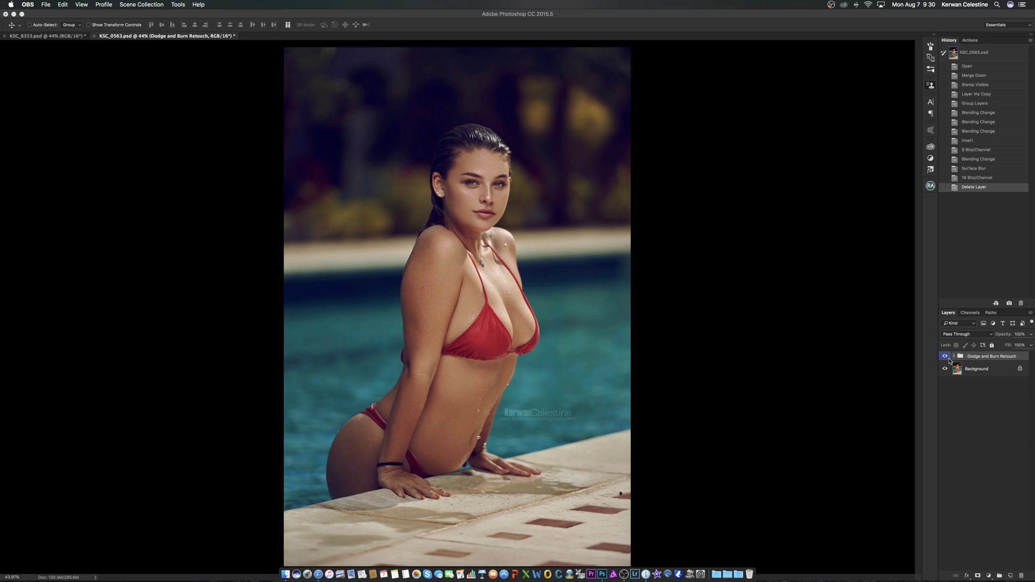
Step: Compare the image with and without the Dodge and Burn Retouch group, and merge that group with the Background layer
left_click(936, 297)
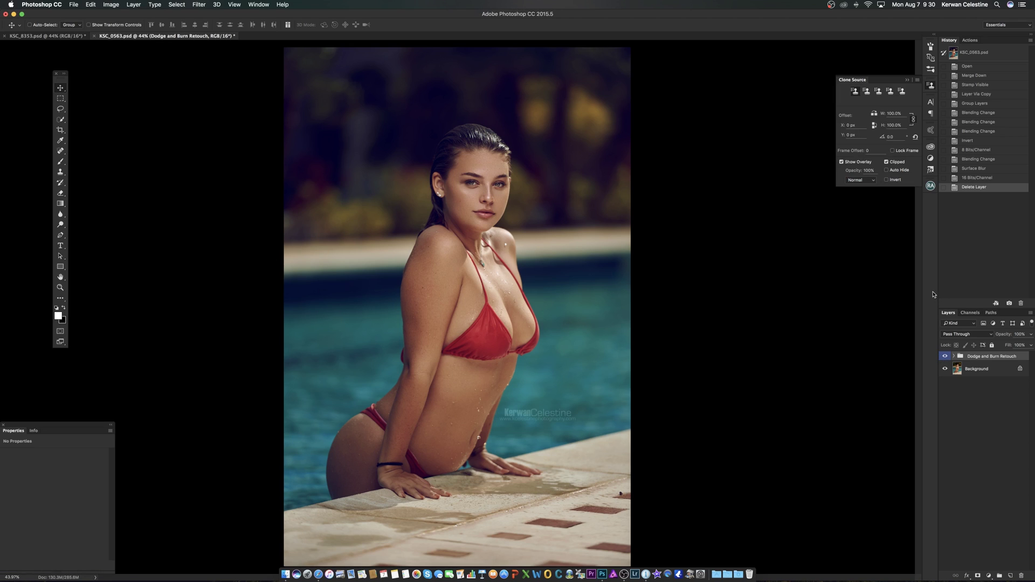
left_click(946, 356)
left_click(945, 356)
left_click(994, 371)
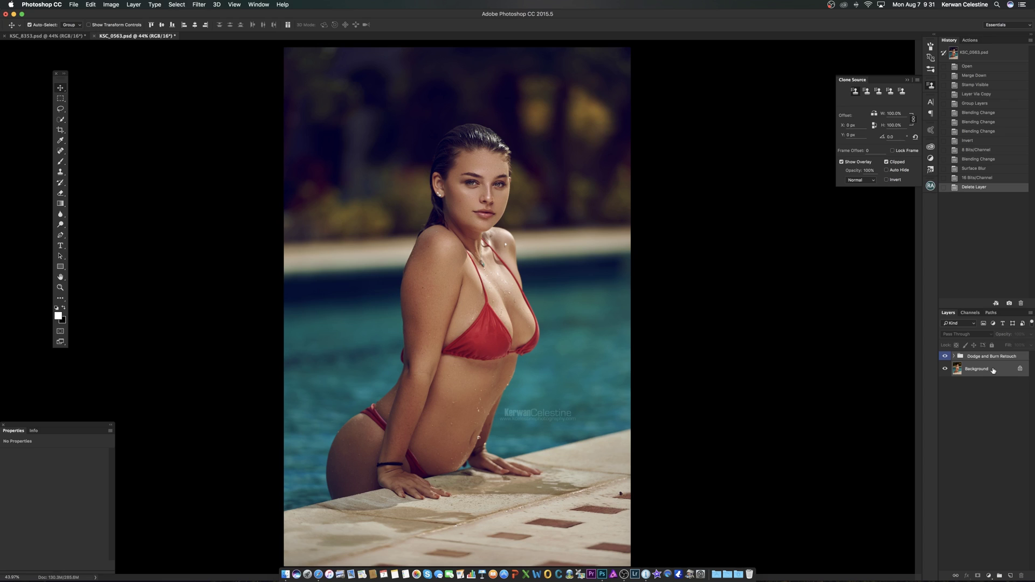
key("super+j")
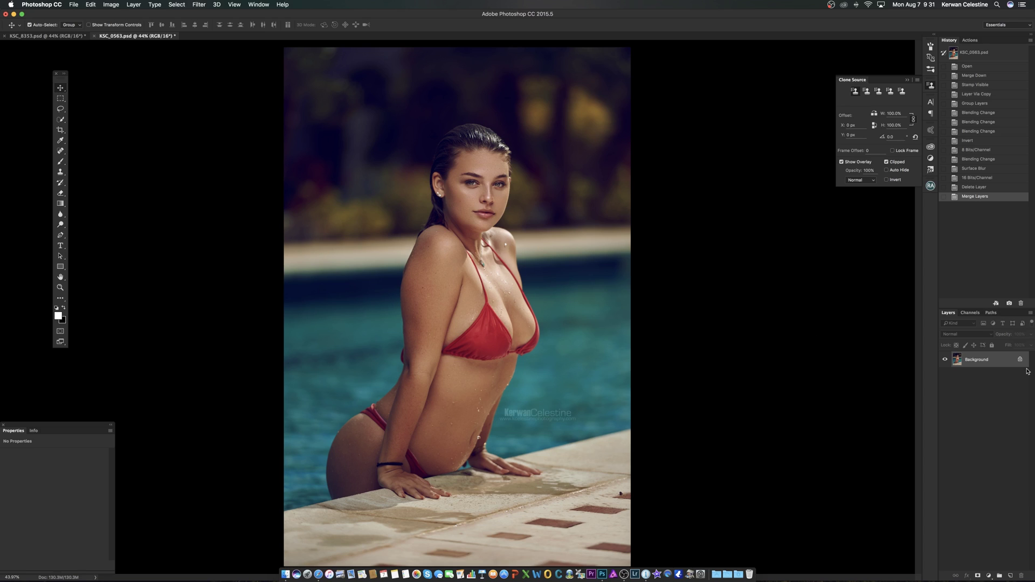
Step: Duplicate the Background layer twice and group the two copies
key("super+j")
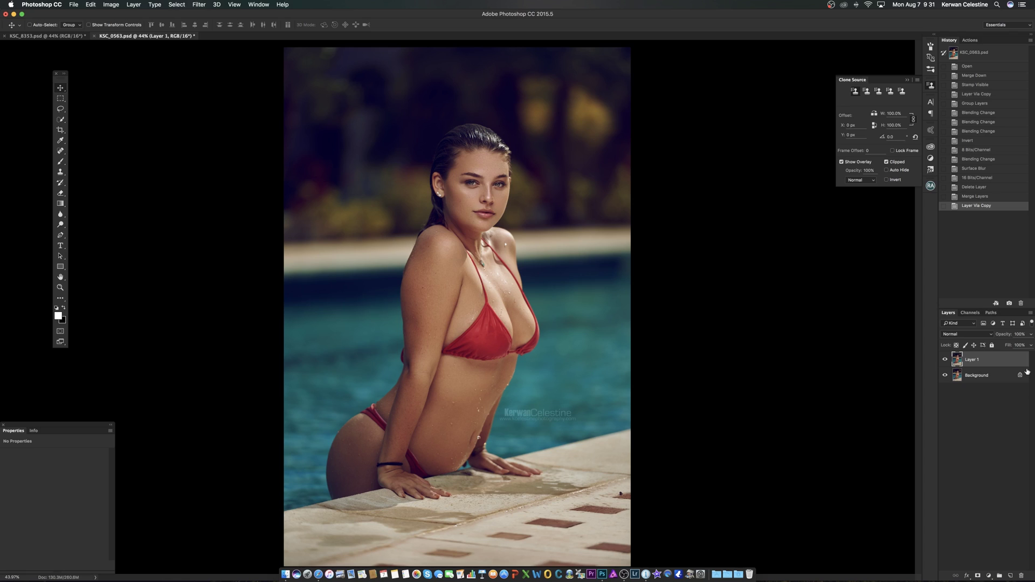
key("super+j")
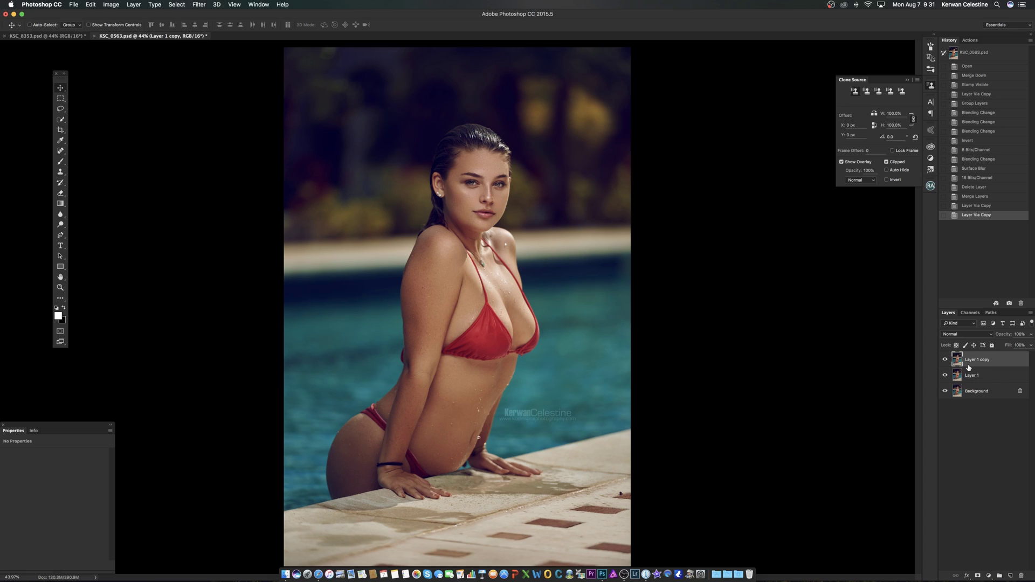
left_click(992, 378, "shift")
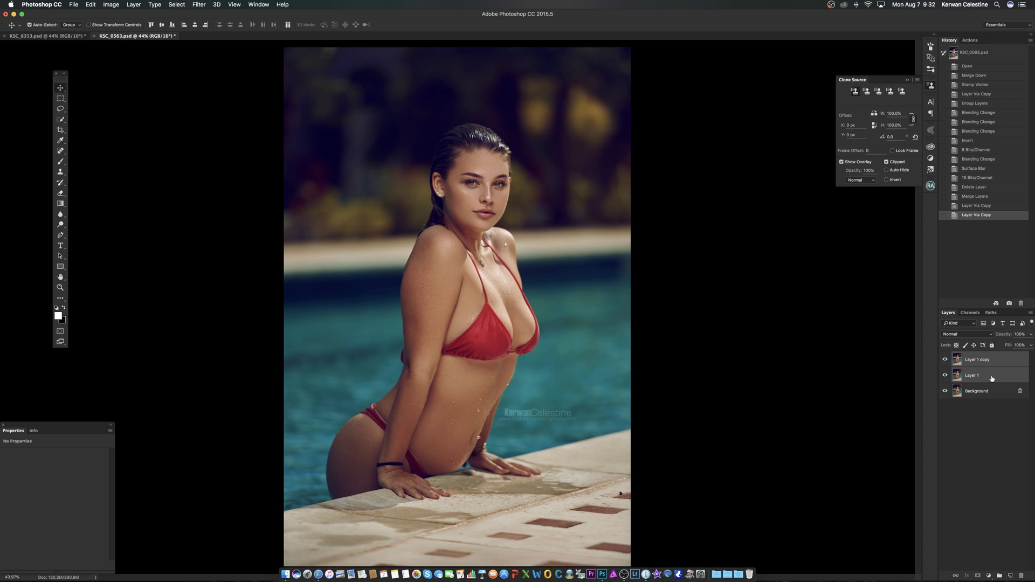
key("super+g")
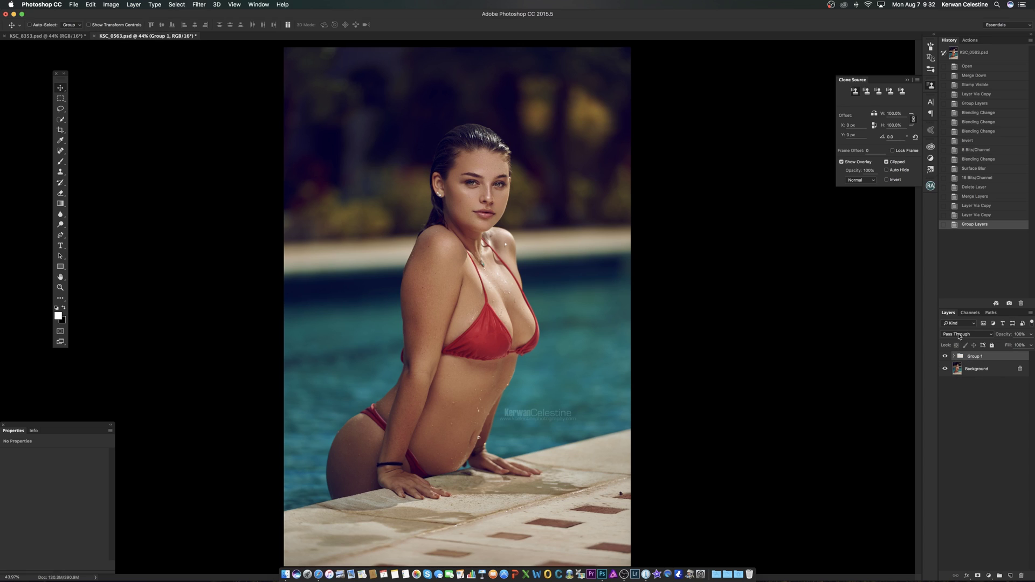
Step: Set the blend mode of Group 1 to Soft Light and that of Layer 1 copy inside it to Vivid Light
left_click(960, 336)
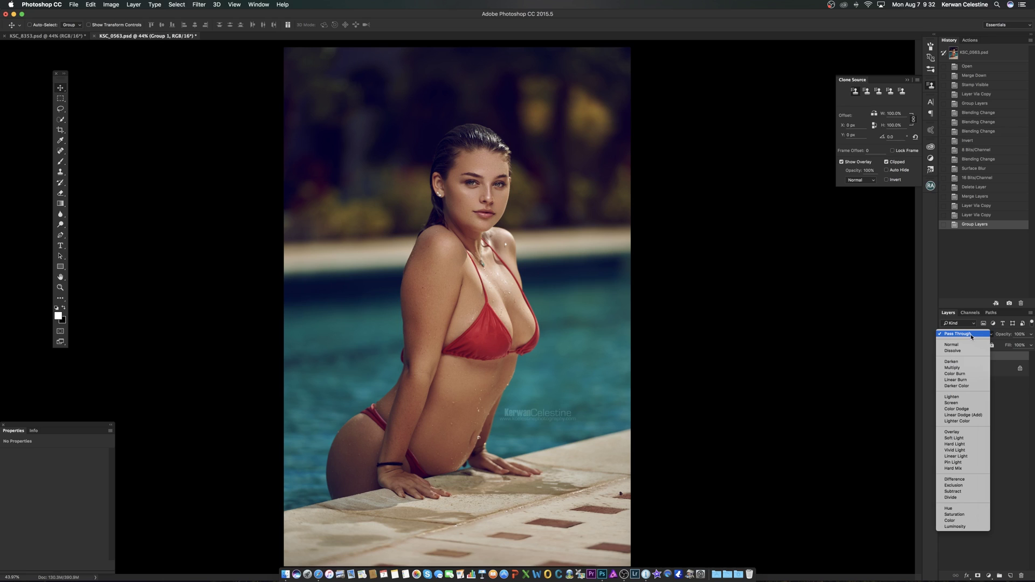
left_click(959, 438)
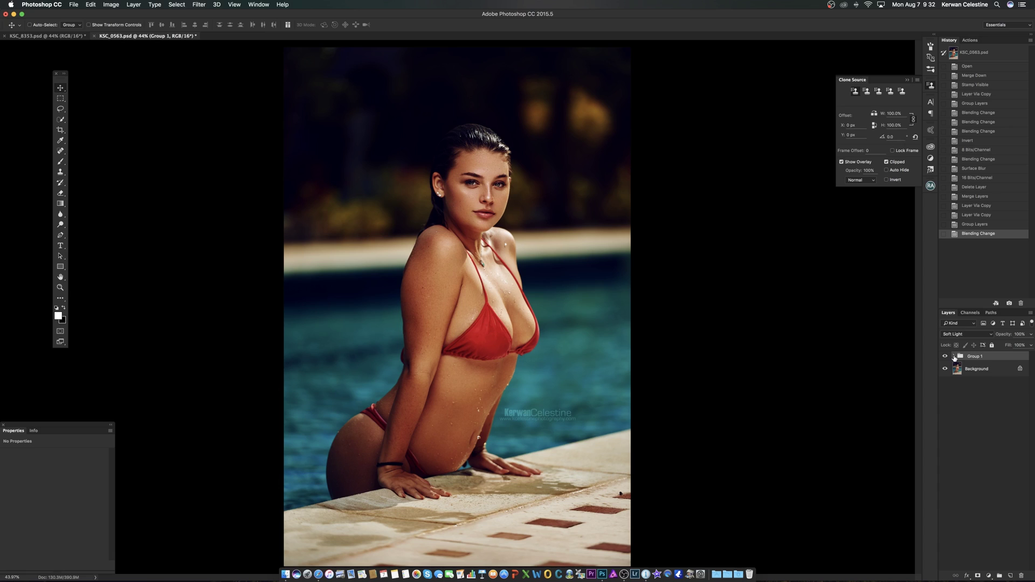
left_click(953, 357)
left_click(998, 371)
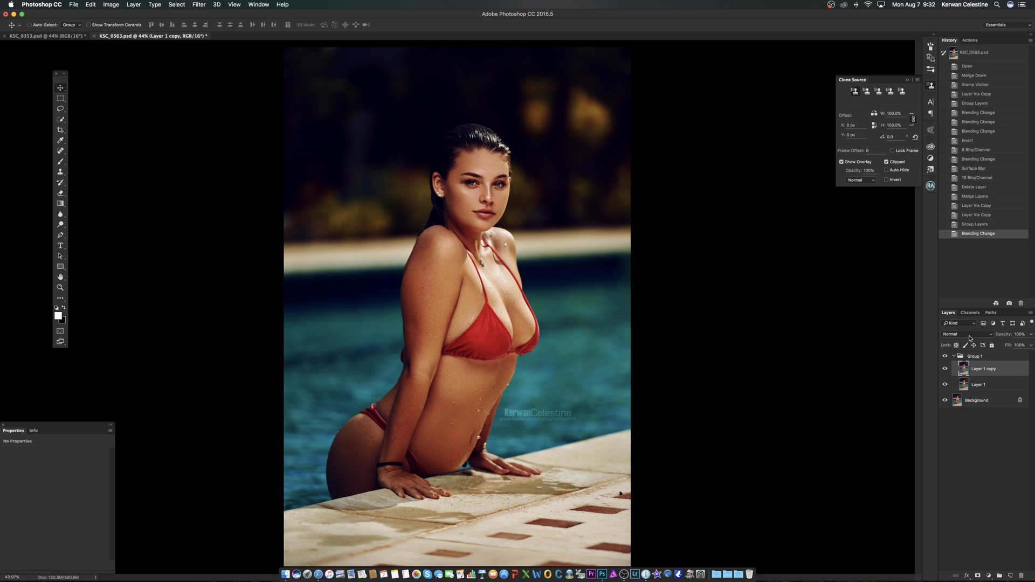
left_click(972, 334)
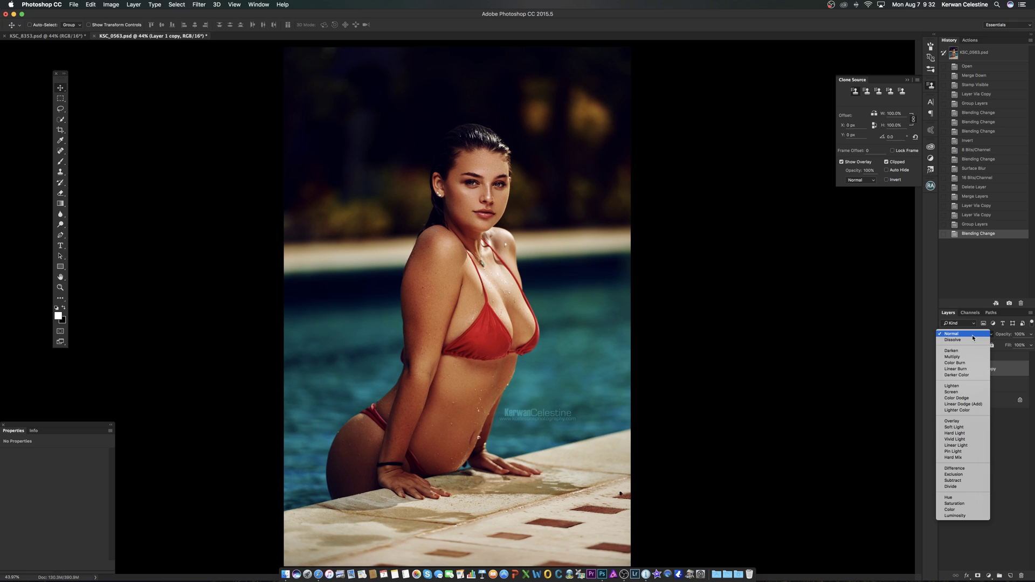
left_click(963, 440)
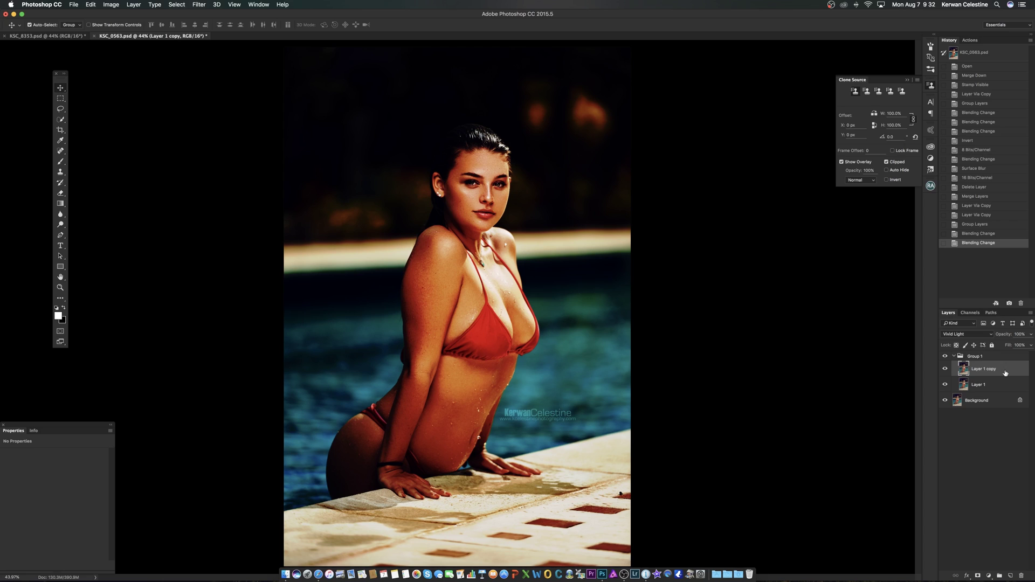
Step: Invert Layer 1 copy and convert the document to 8 Bits/Channel
key("super+i")
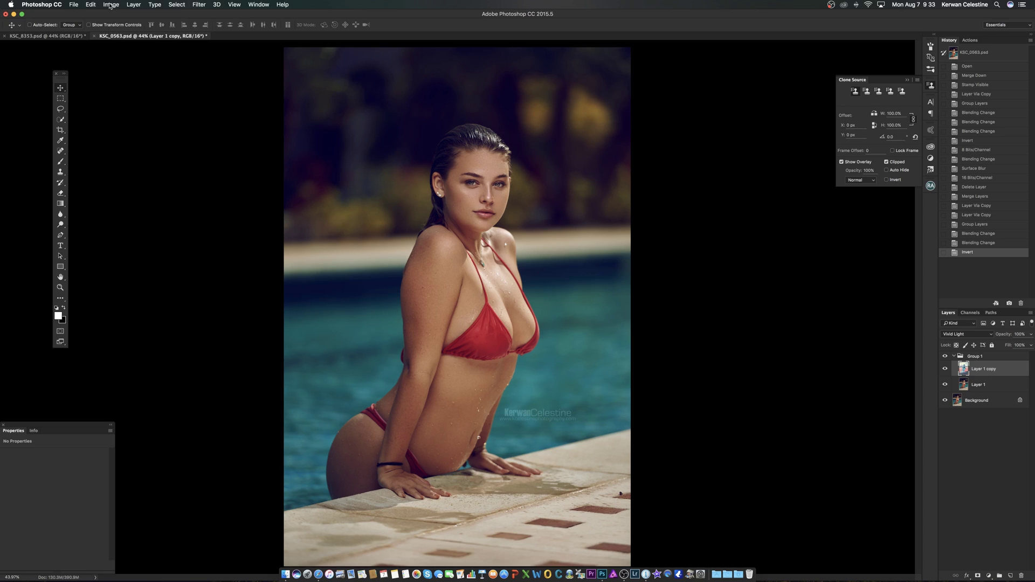
left_click(111, 5)
mouse_move(114, 17)
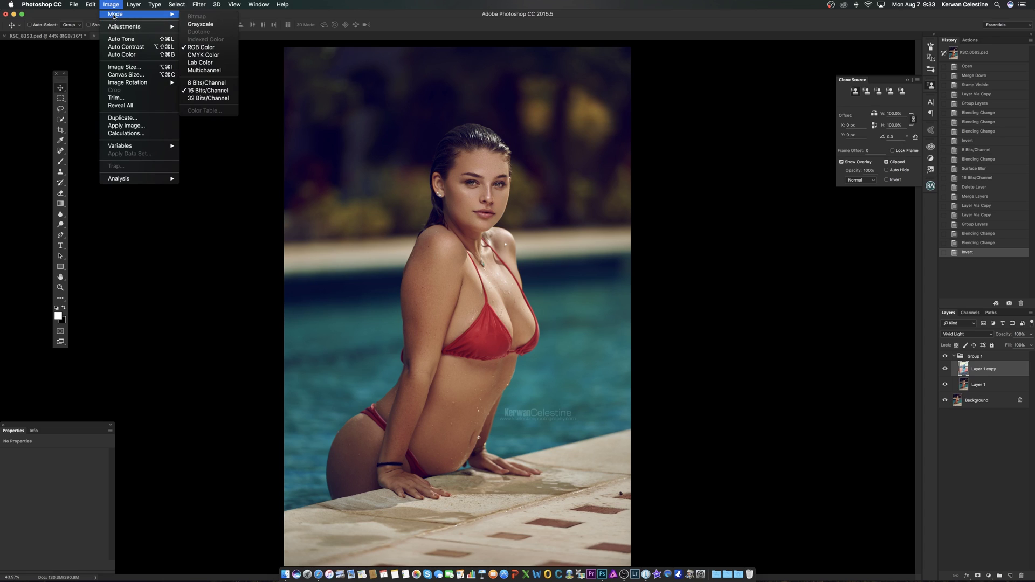
left_click(207, 86)
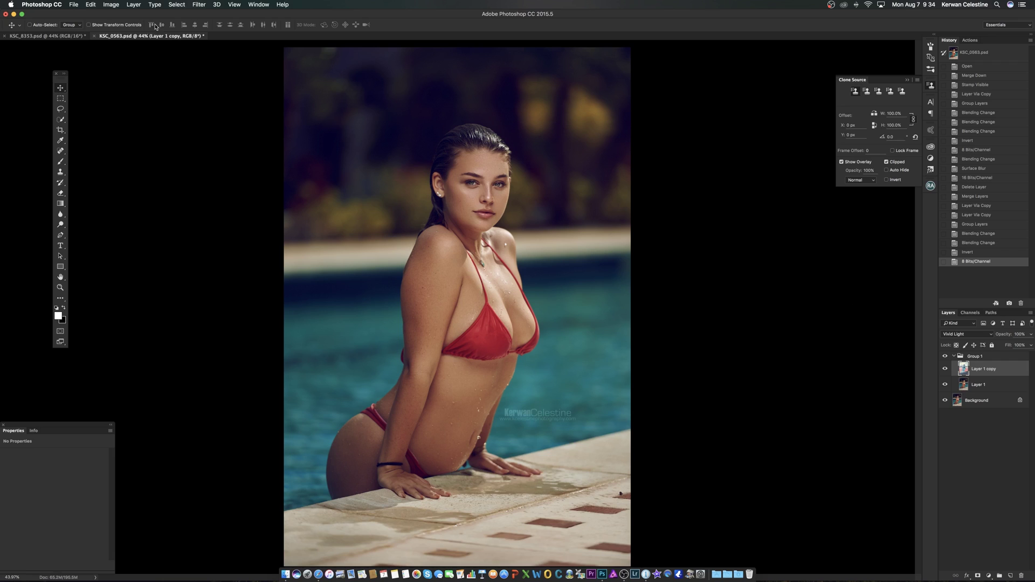
Step: Open the Surface Blur filter for Layer 1 copy and compare the image with the preview on and off
left_click(197, 5)
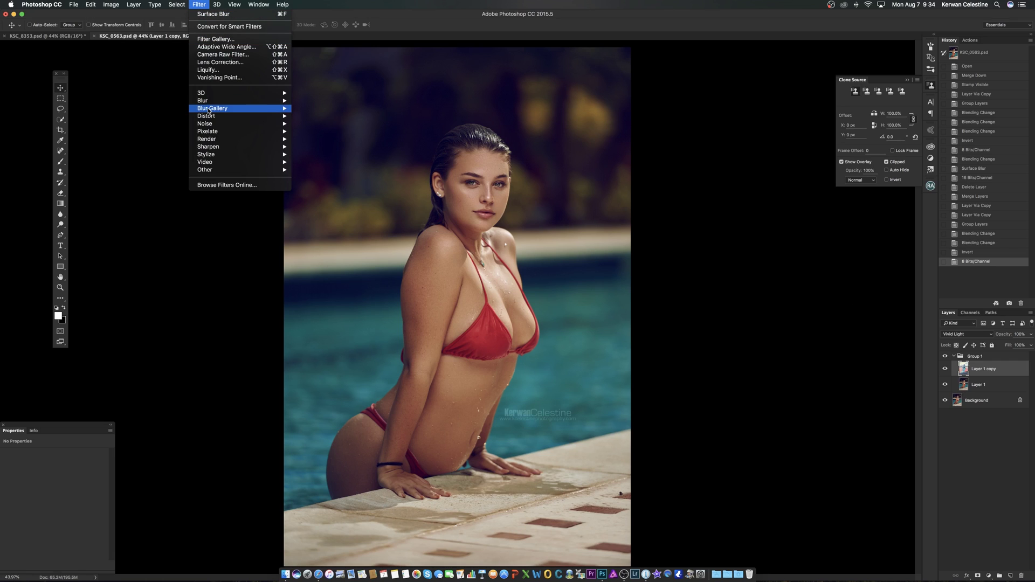
mouse_move(208, 101)
left_click(318, 177)
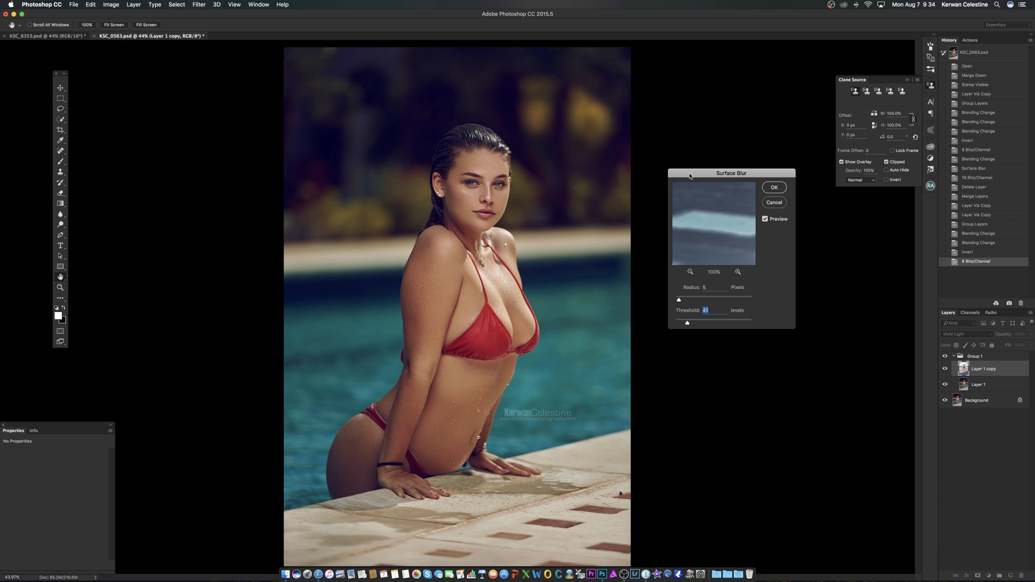
left_click(765, 219)
left_click(765, 220)
left_click(765, 219)
left_click(765, 220)
Step: Try a Surface Blur threshold of 131 levels and compare the image with the preview on and off
left_click_drag(687, 326, 715, 326)
left_click(766, 220)
left_click(765, 220)
left_click(766, 220)
left_click(766, 220)
Step: Try a Surface Blur radius of 21 pixels and compare the image with the preview on and off
left_click_drag(679, 302, 692, 303)
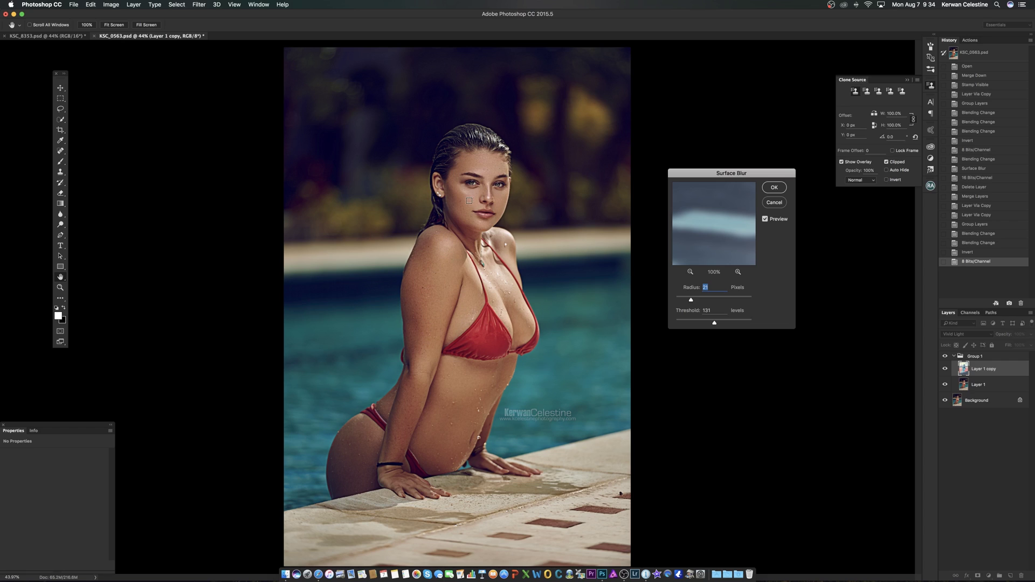
left_click(765, 220)
left_click(765, 220)
left_click(766, 220)
left_click(765, 220)
left_click(766, 220)
left_click(765, 220)
Step: Apply Surface Blur to Layer 1 copy with a radius of about 6 pixels and a threshold of 40 levels, checking the preview on and off
left_click_drag(690, 301, 679, 302)
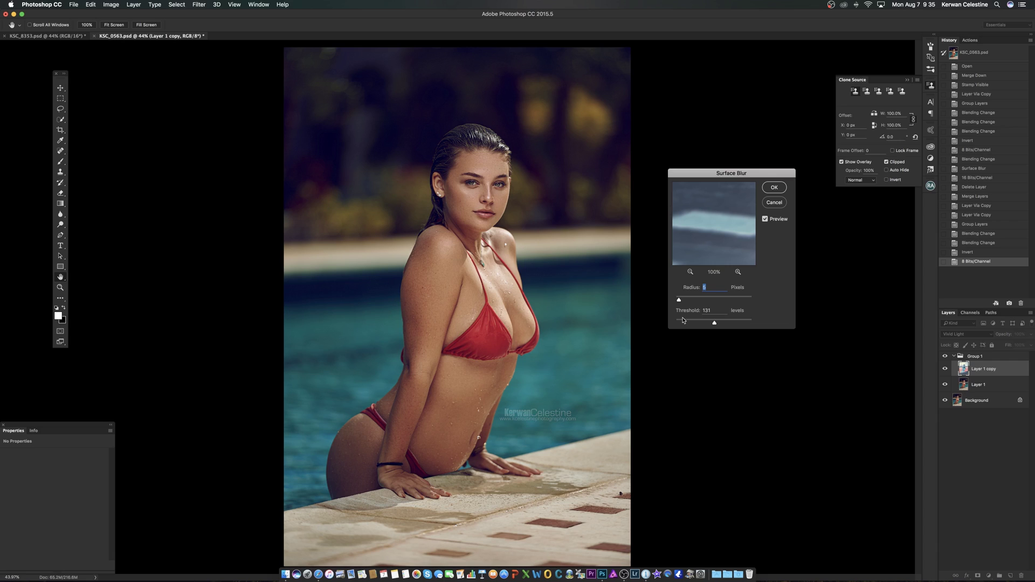
left_click(682, 320)
left_click_drag(684, 323, 687, 324)
type("40")
left_click(765, 219)
left_click(765, 219)
left_click(765, 219)
left_click(765, 220)
left_click(765, 220)
left_click(765, 220)
left_click(765, 220)
left_click(765, 220)
left_click(763, 222)
left_click(763, 222)
left_click(774, 188)
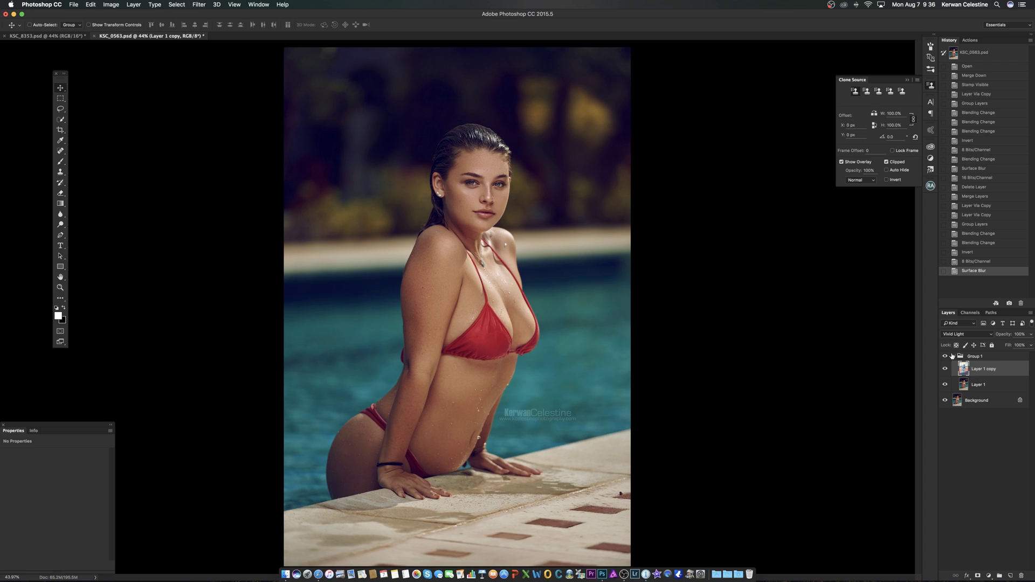
Step: Collapse Group 1, set its opacity to 50%, and compare the image with the group hidden and shown
left_click(955, 357)
left_click(954, 356)
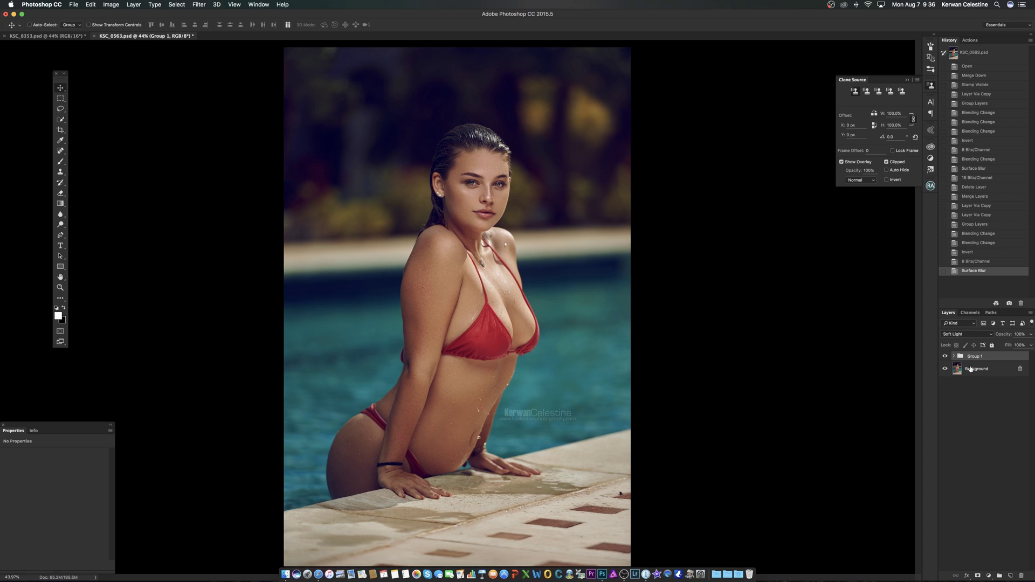
left_click(1031, 345)
left_click_drag(1015, 346, 1011, 346)
left_click(1003, 361)
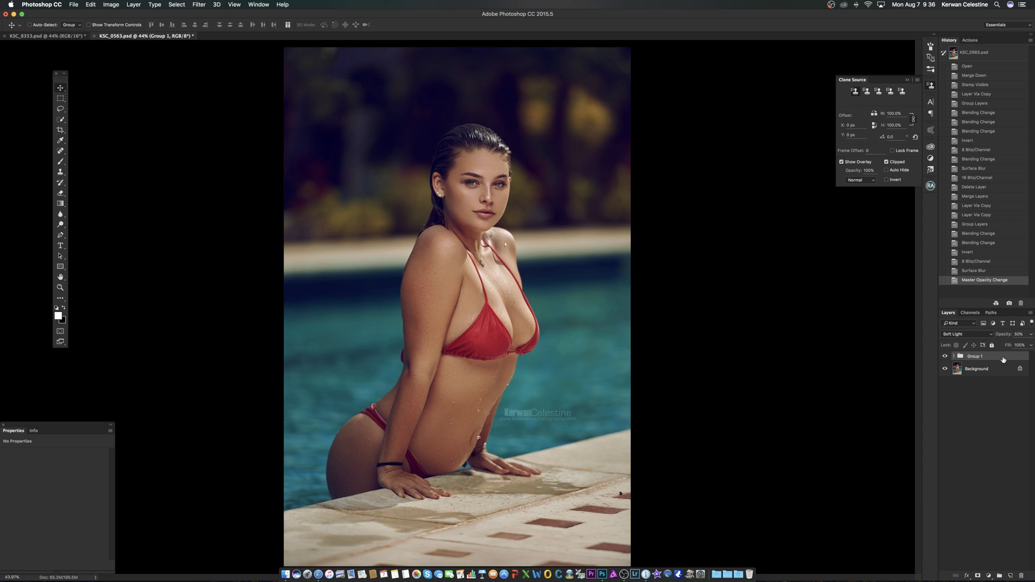
left_click(944, 356)
left_click(944, 356)
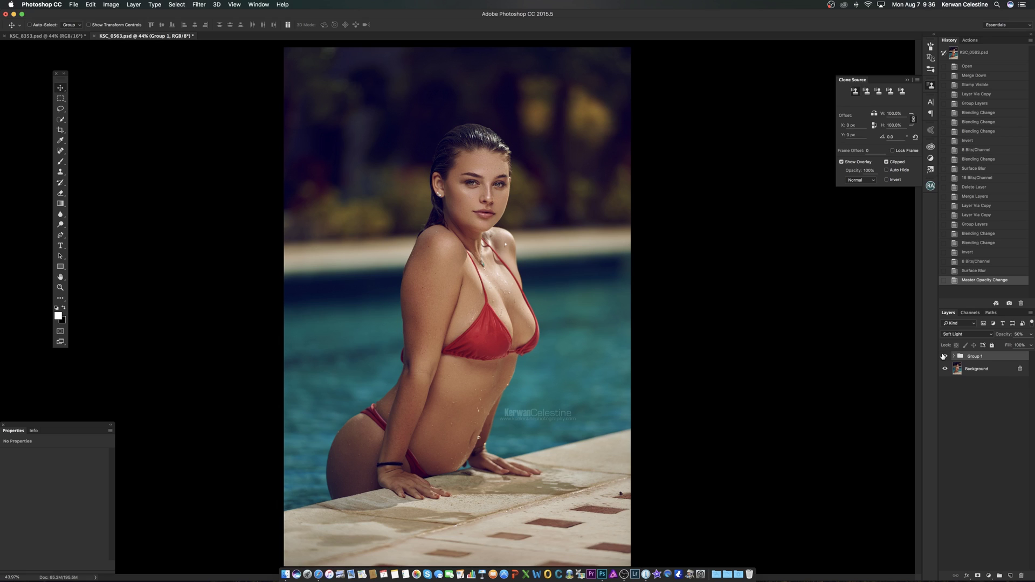